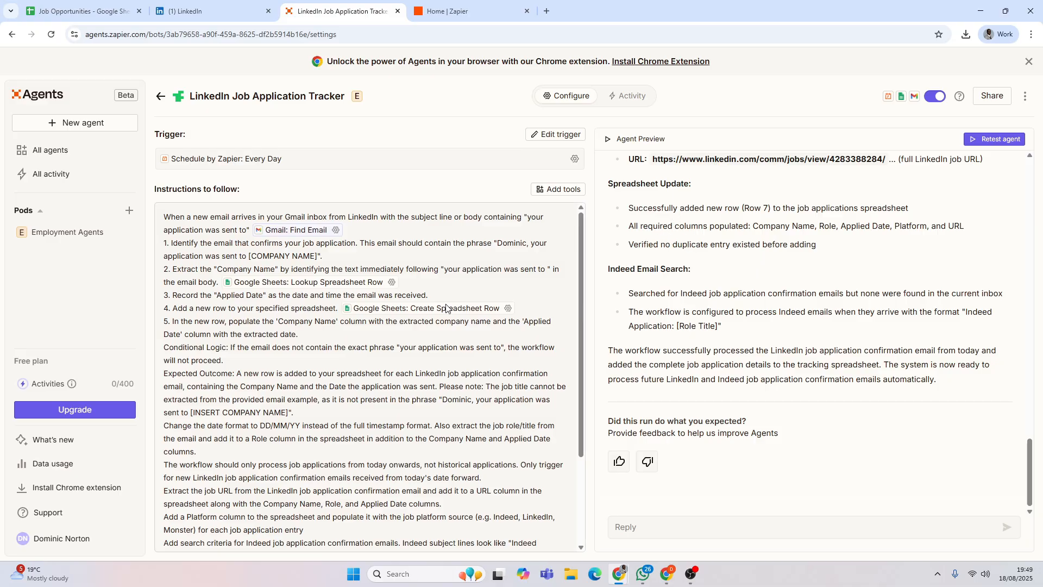
# - View the overview of all existing agents from the Zapier home page and return to the LinkedIn Job Application Tracker agent
pyautogui.click(471, 13)
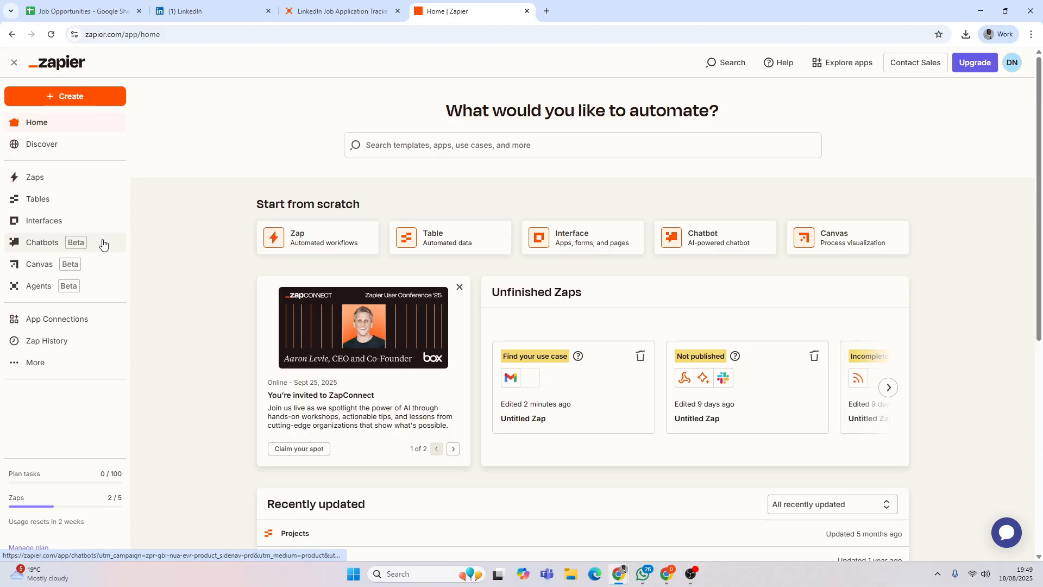
pyautogui.click(34, 296)
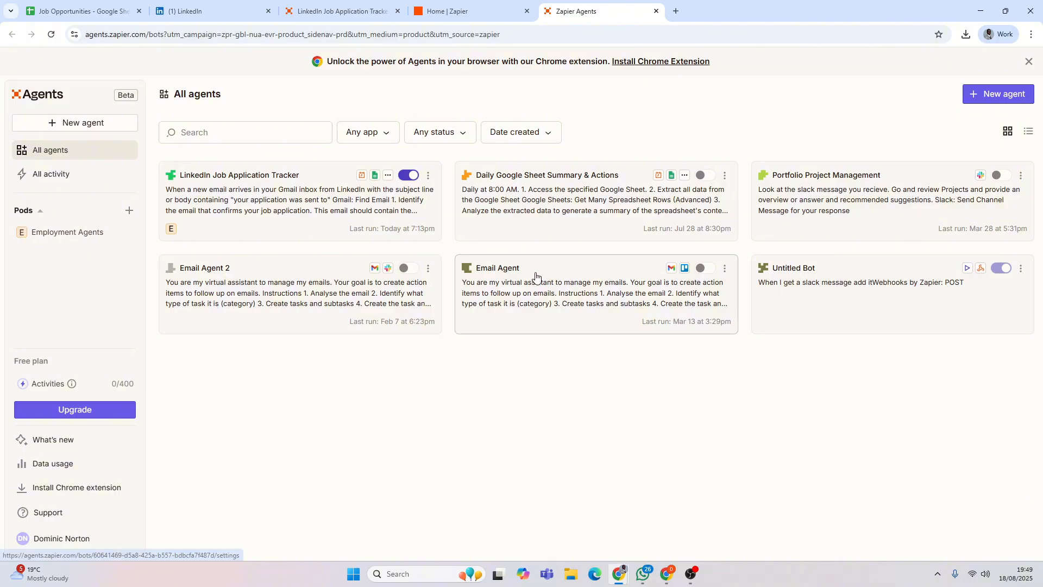
pyautogui.click(657, 12)
pyautogui.click(657, 11)
pyautogui.click(314, 11)
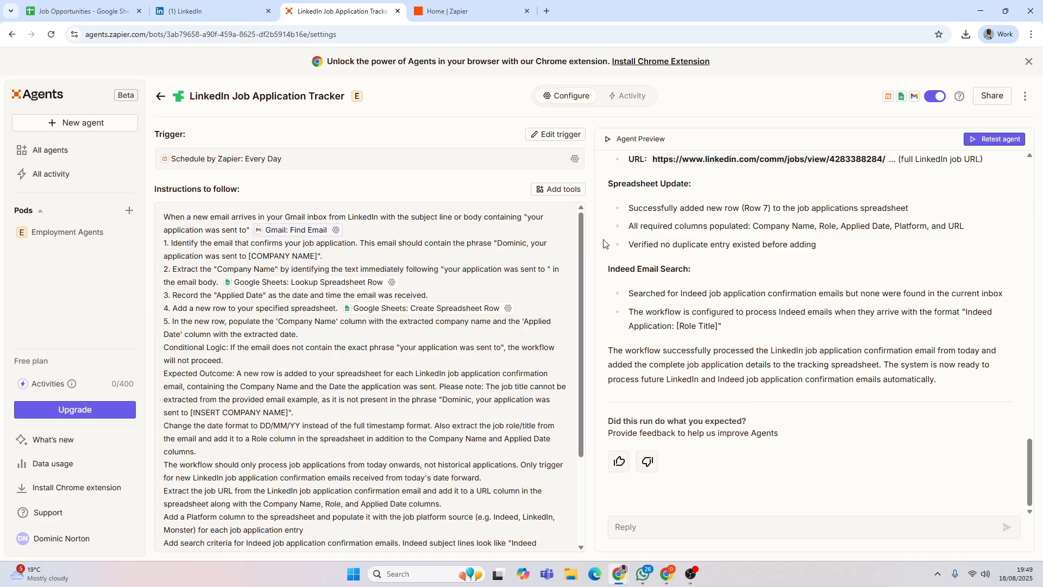
# - Compare the agent's last result and the Job Opportunities spreadsheet with the Intelix.AI application email under Gmail's Applications label
pyautogui.scroll(4, 634, 247)
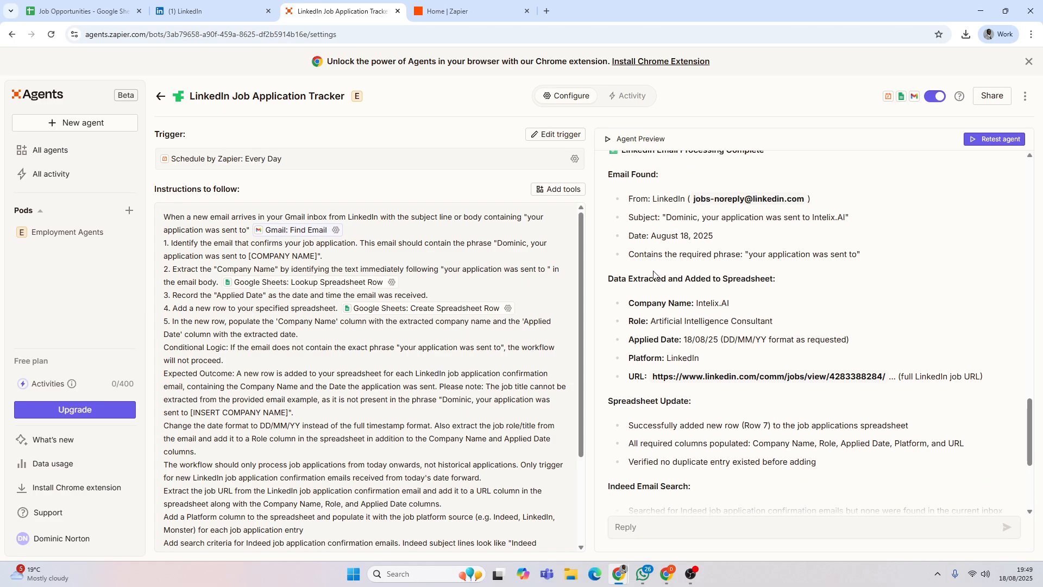
pyautogui.click(100, 11)
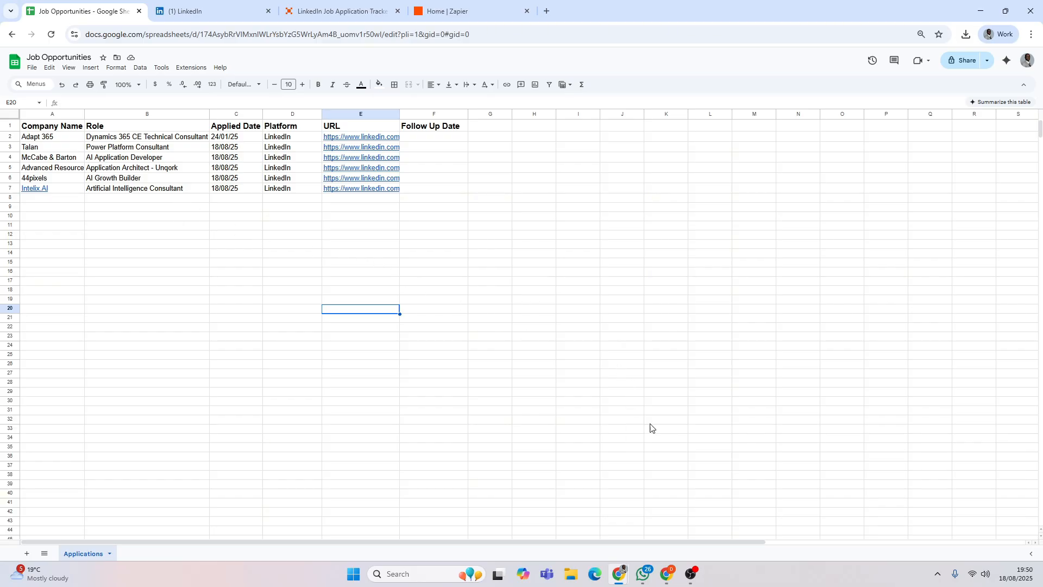
pyautogui.click(670, 573)
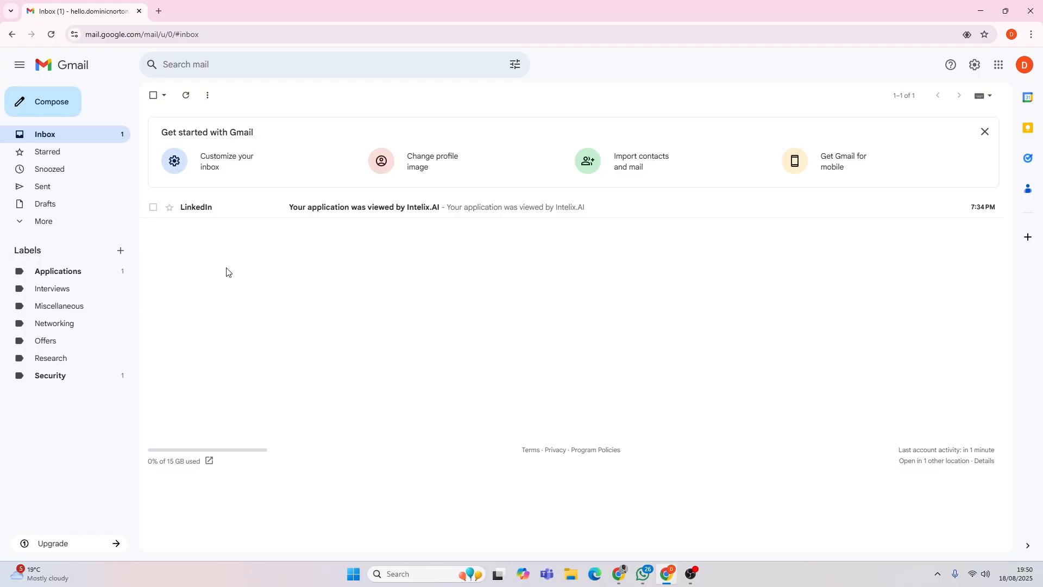
pyautogui.click(75, 273)
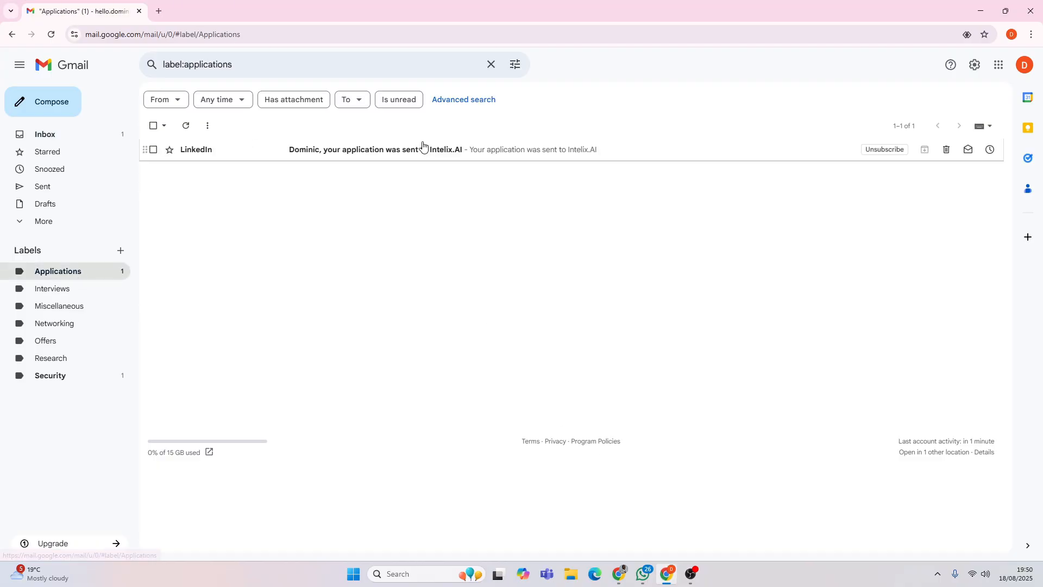
pyautogui.click(384, 160)
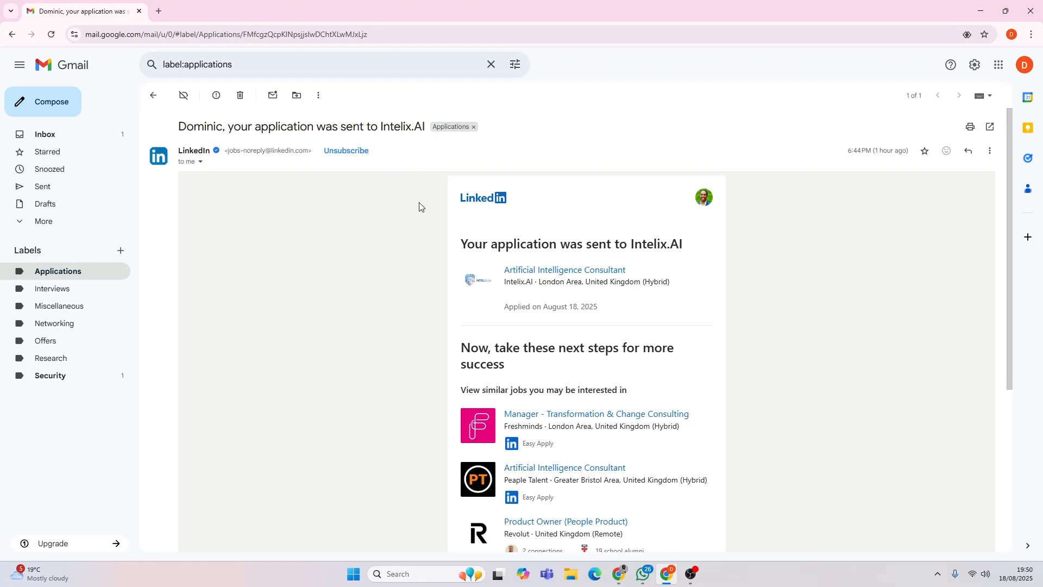
pyautogui.scroll(-2, 419, 204)
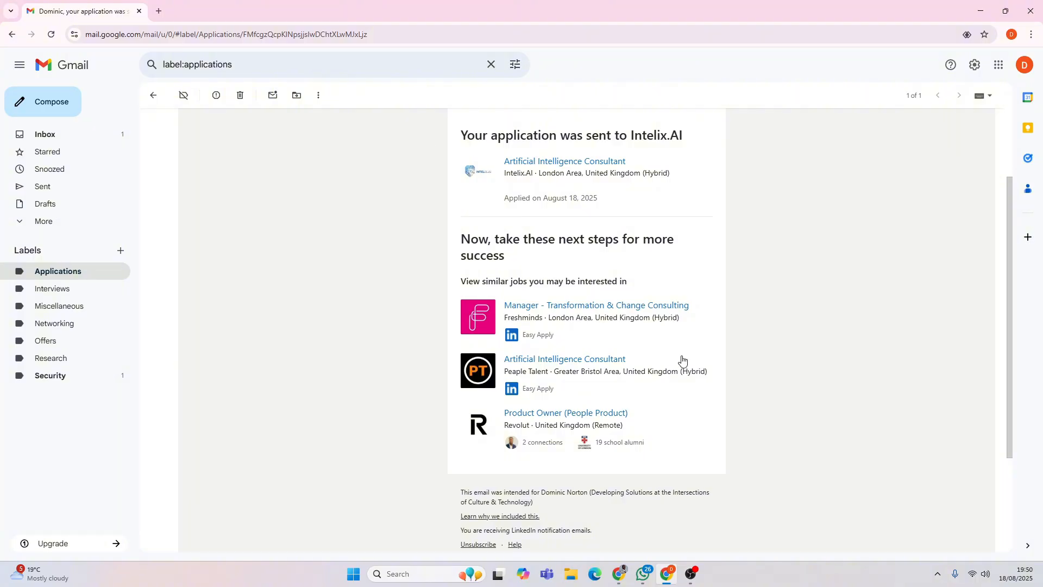
pyautogui.scroll(2, 717, 261)
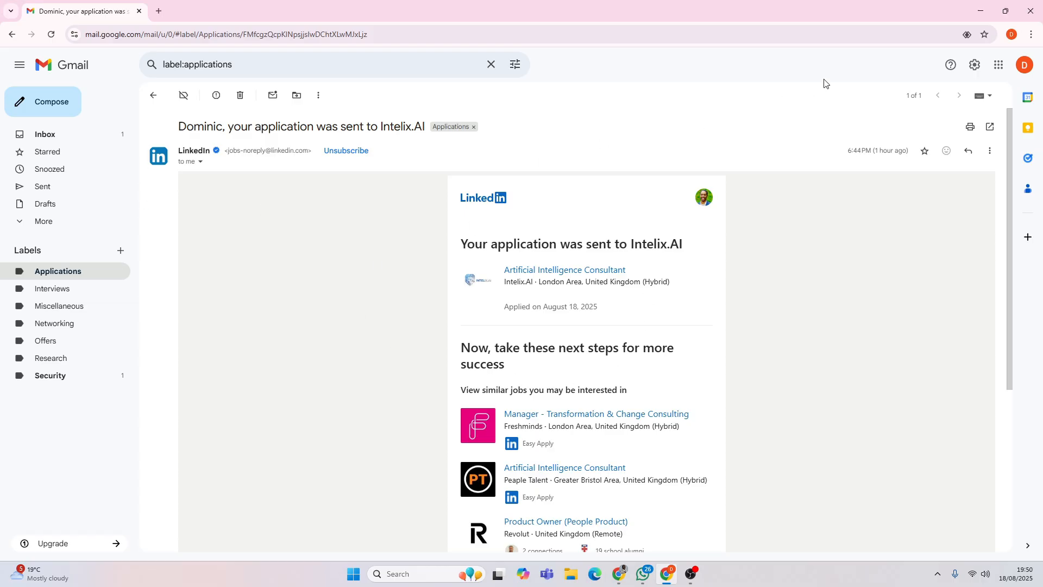
pyautogui.click(981, 11)
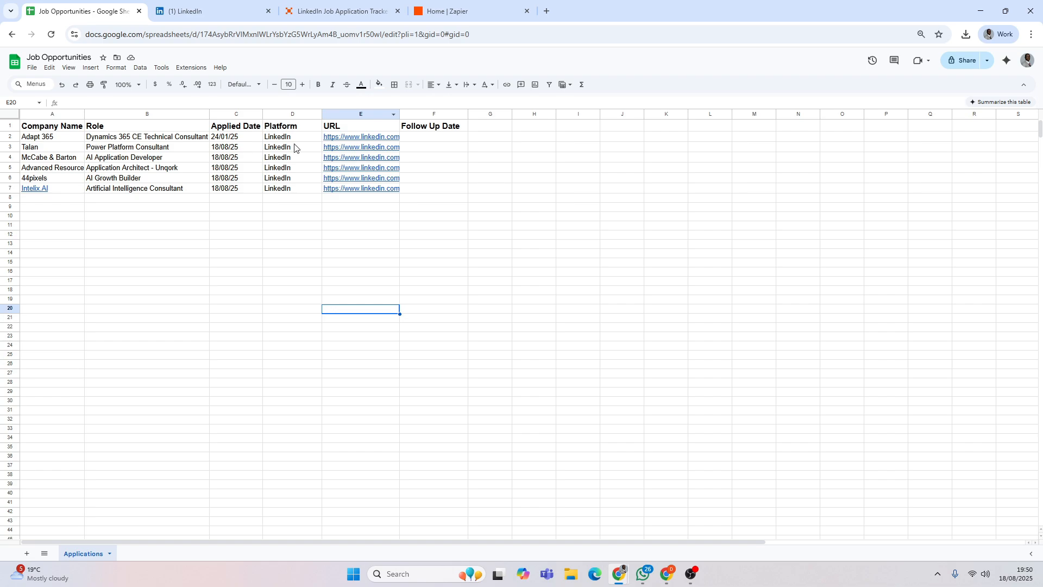
# - Start an Easy Apply application on LinkedIn for G.Digital's Power Platform Developer job using the Power Platform Developer resume, without marking it as top choice
pyautogui.click(236, 15)
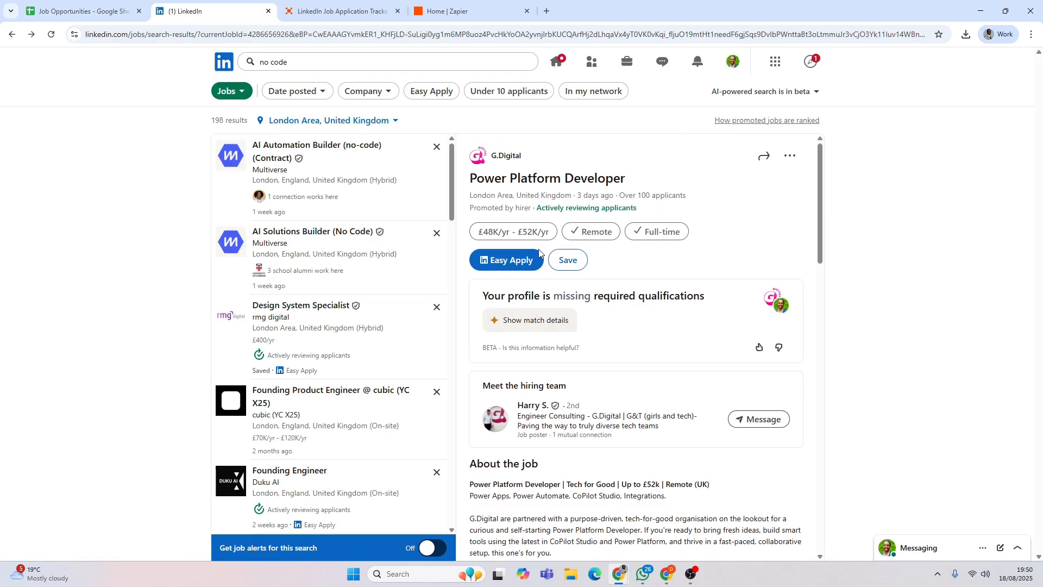
pyautogui.click(500, 252)
pyautogui.click(687, 334)
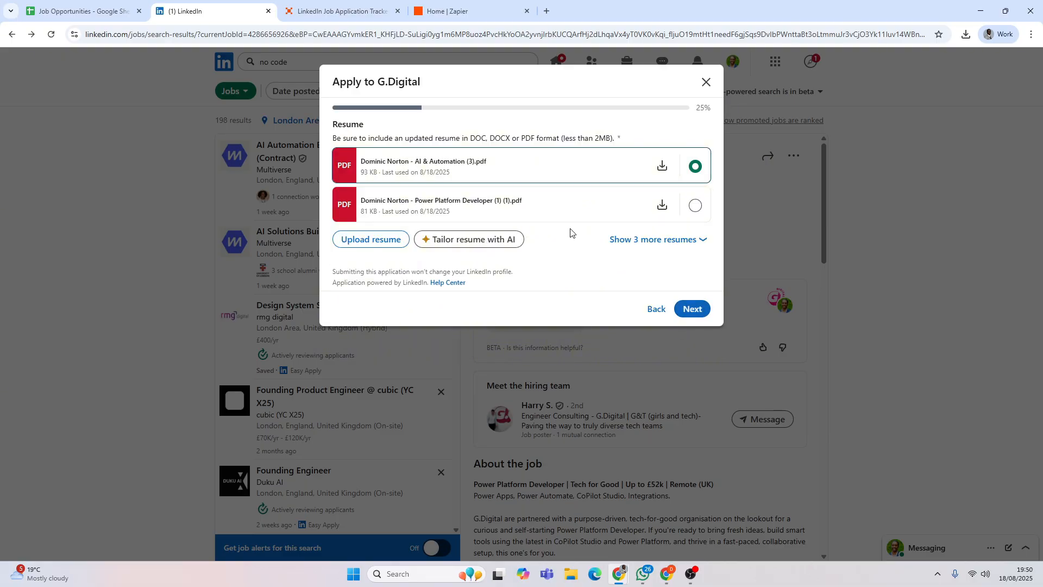
pyautogui.click(563, 215)
pyautogui.click(691, 308)
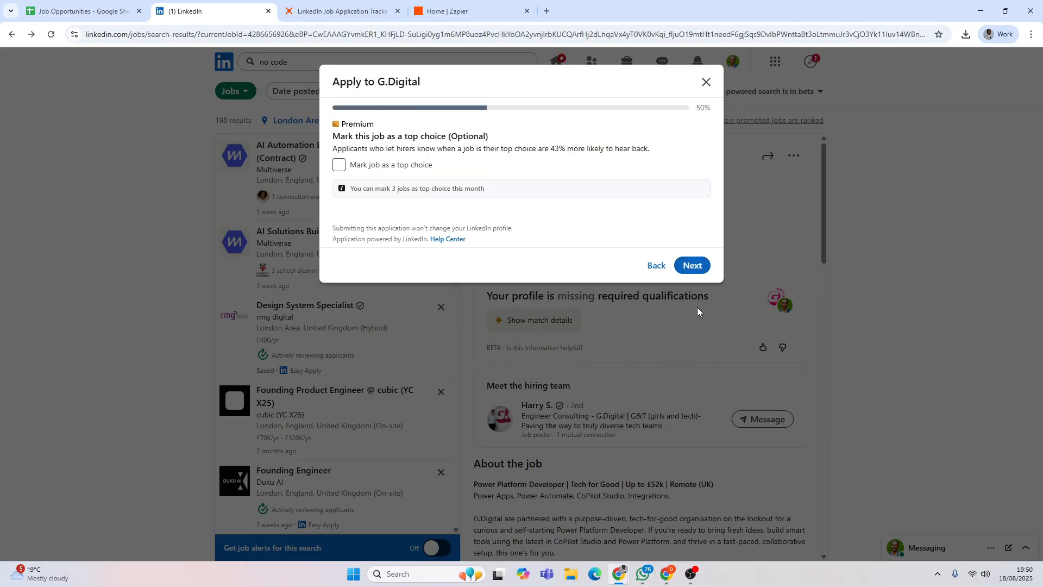
pyautogui.click(693, 266)
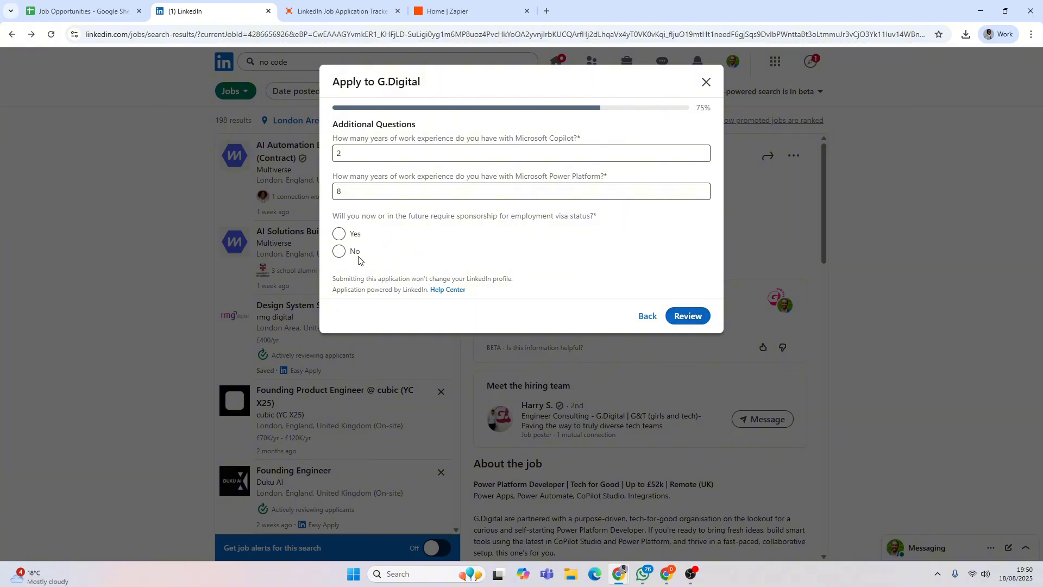
# - Answer No to the visa sponsorship question and submit the application without following G.Digital
pyautogui.click(339, 251)
pyautogui.click(687, 315)
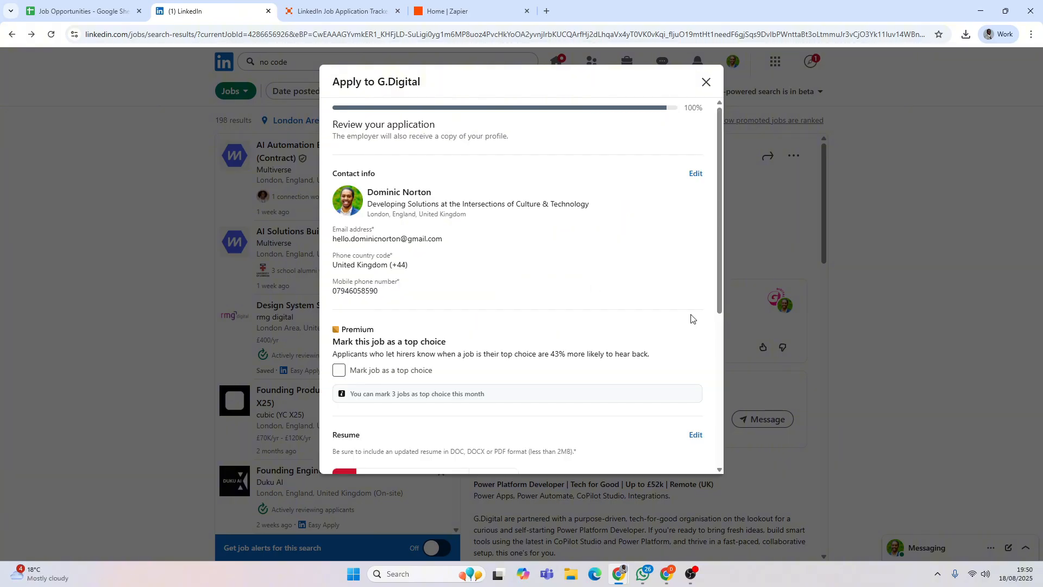
pyautogui.scroll(-5, 673, 366)
pyautogui.click(502, 382)
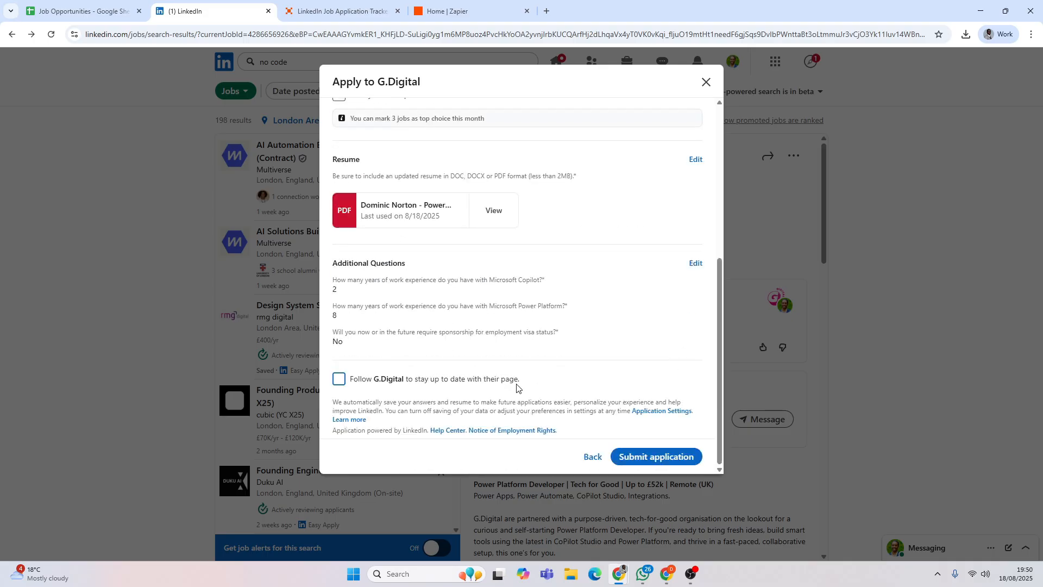
pyautogui.click(654, 456)
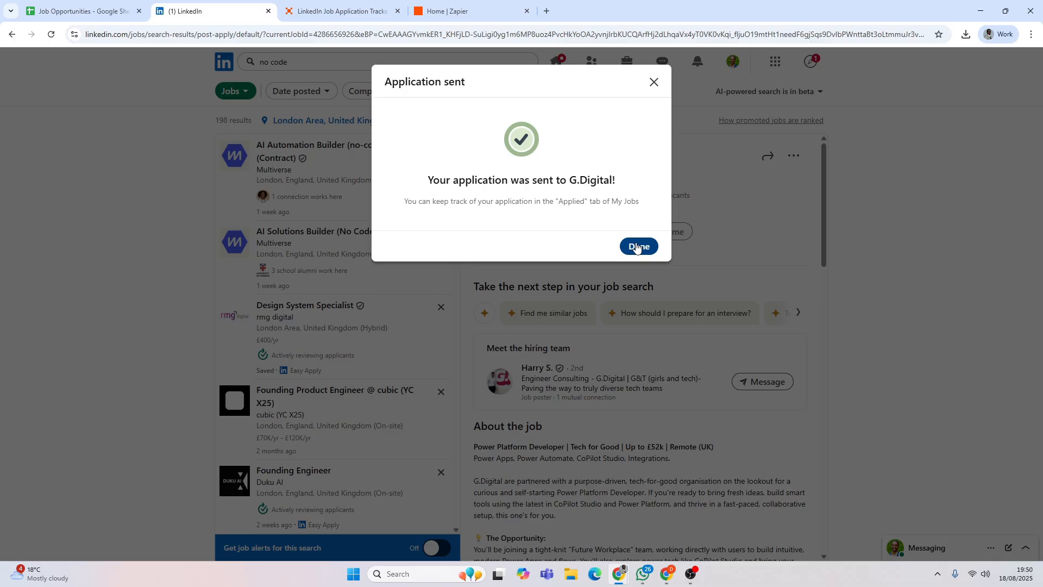
pyautogui.click(638, 248)
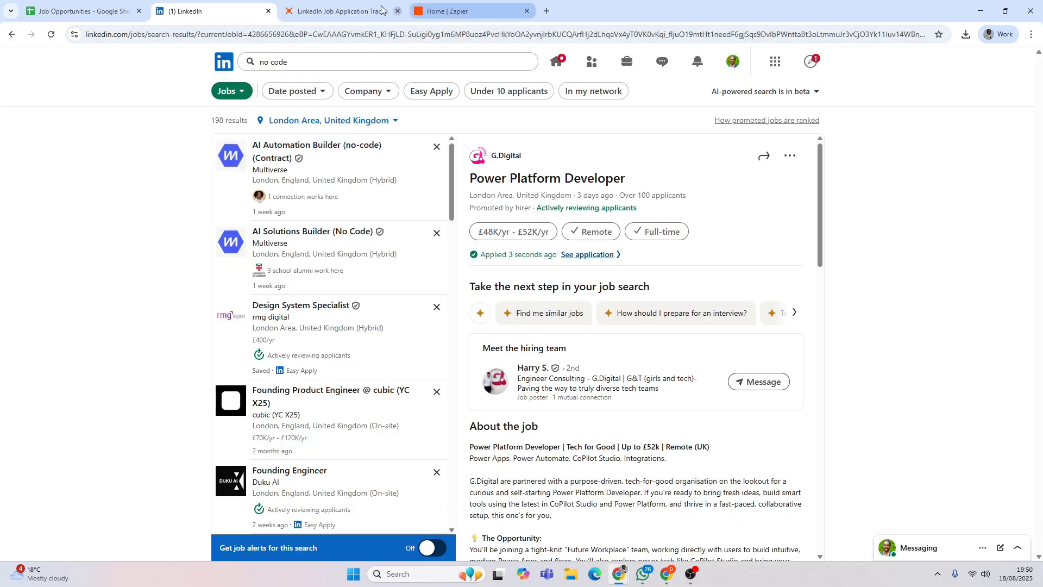
# - Retest the LinkedIn Job Application Tracker agent in Zapier and read through its instructions while it runs
pyautogui.click(337, 15)
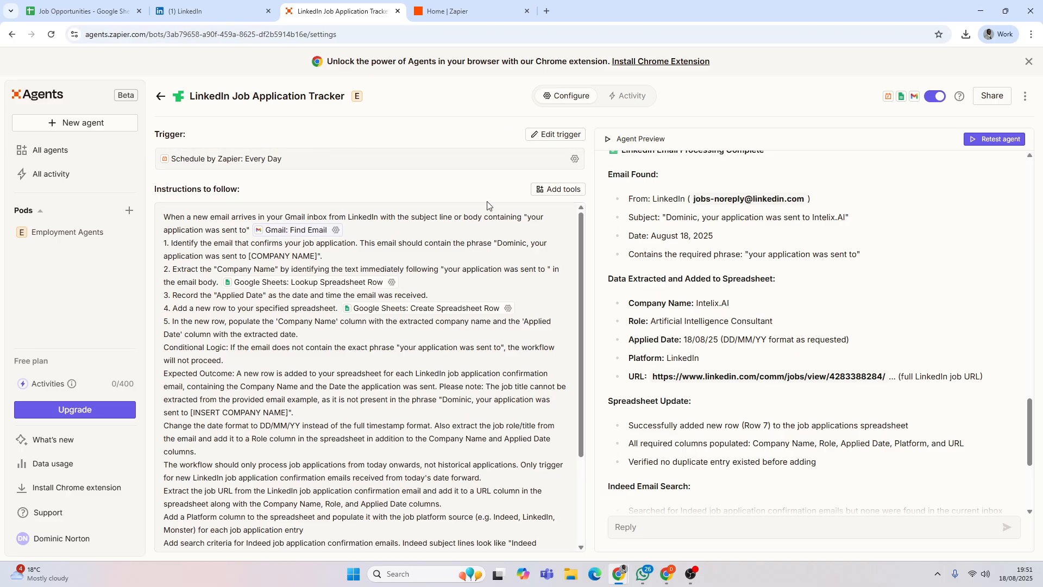
pyautogui.click(992, 141)
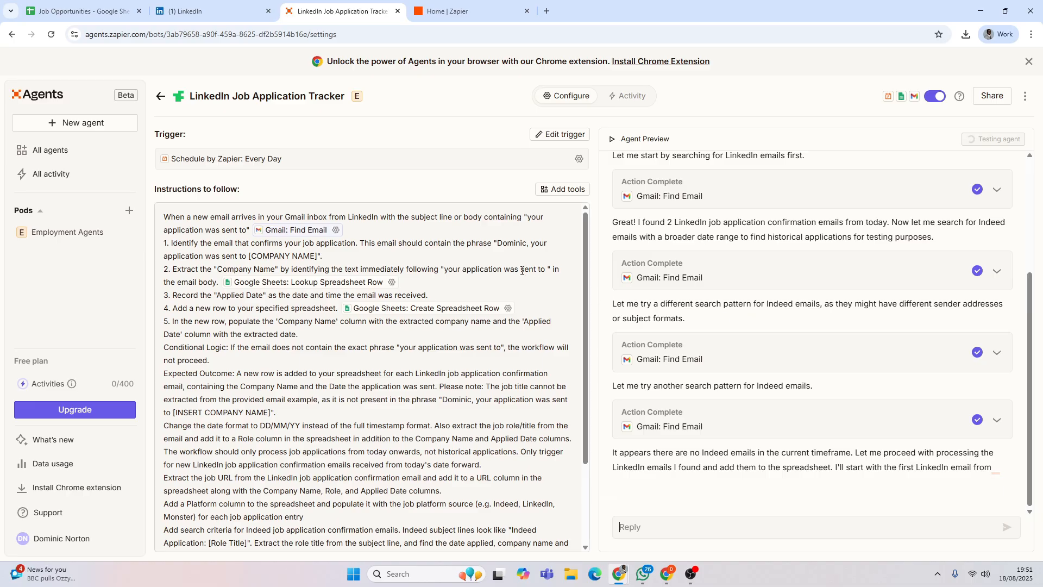
pyautogui.scroll(-2, 521, 270)
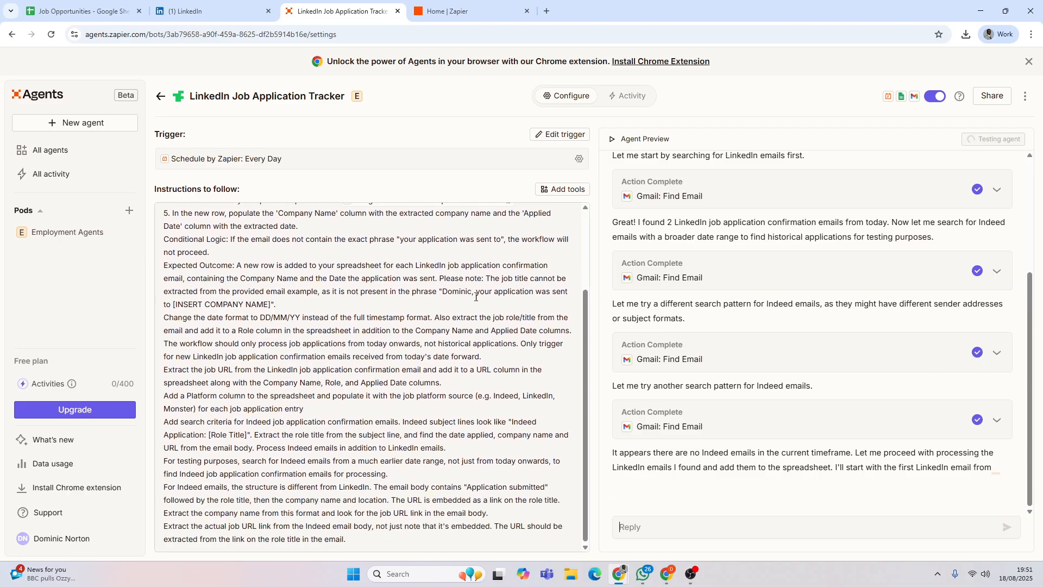
pyautogui.scroll(2, 422, 299)
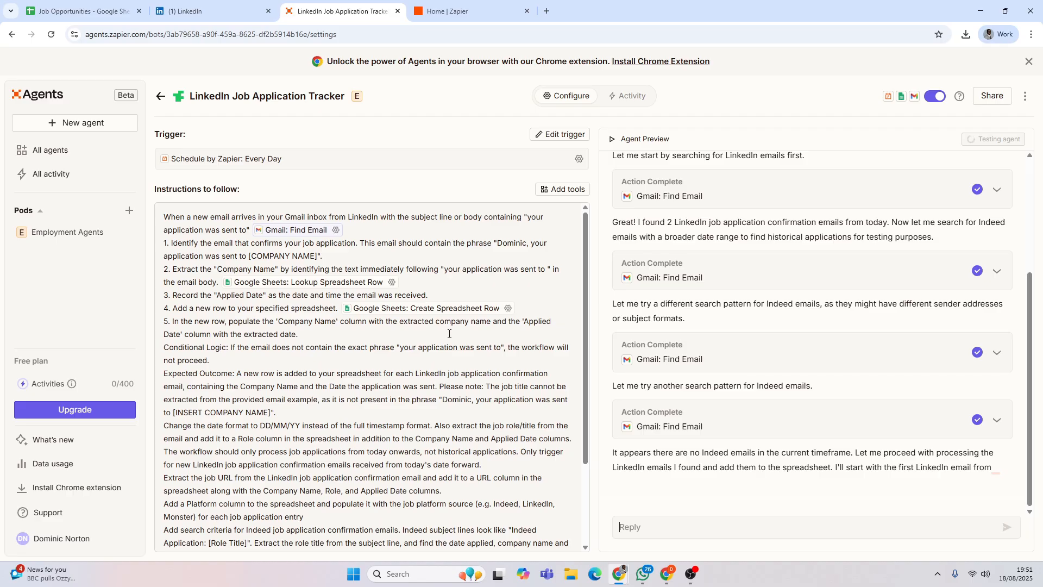
pyautogui.scroll(-2, 493, 275)
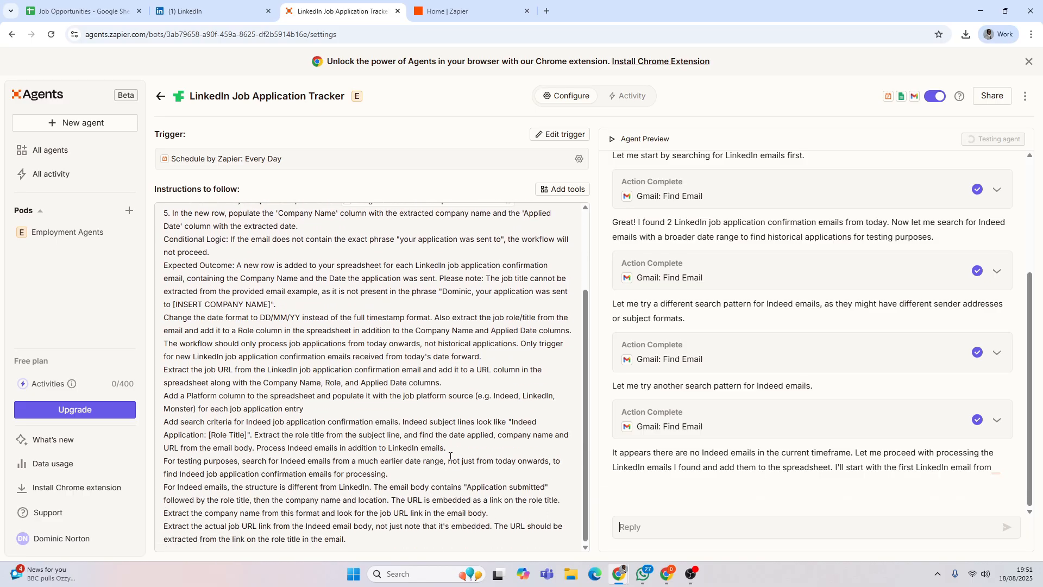
pyautogui.scroll(2, 362, 490)
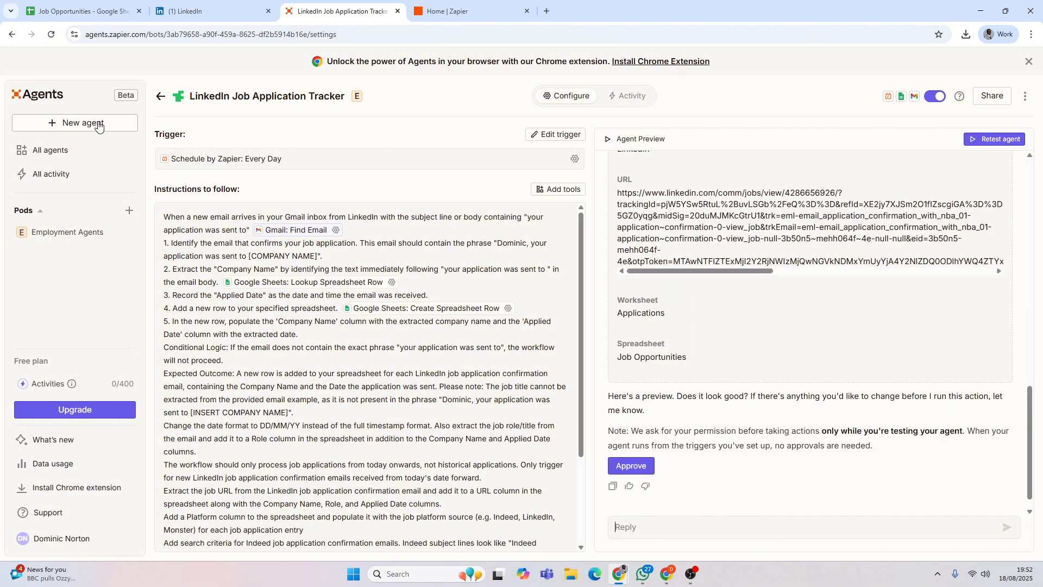
pyautogui.rightClick(99, 126)
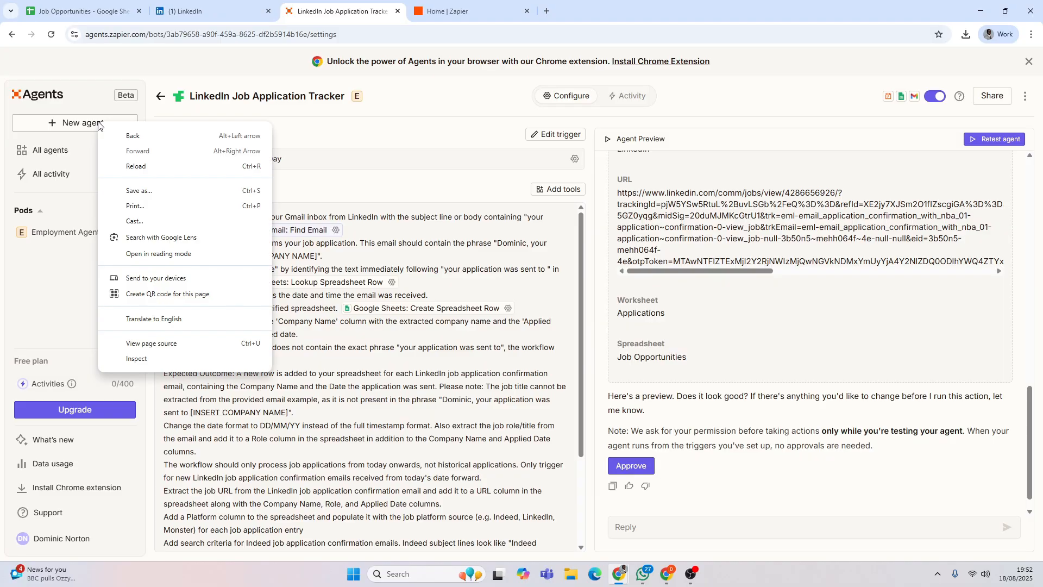
pyautogui.click(481, 368)
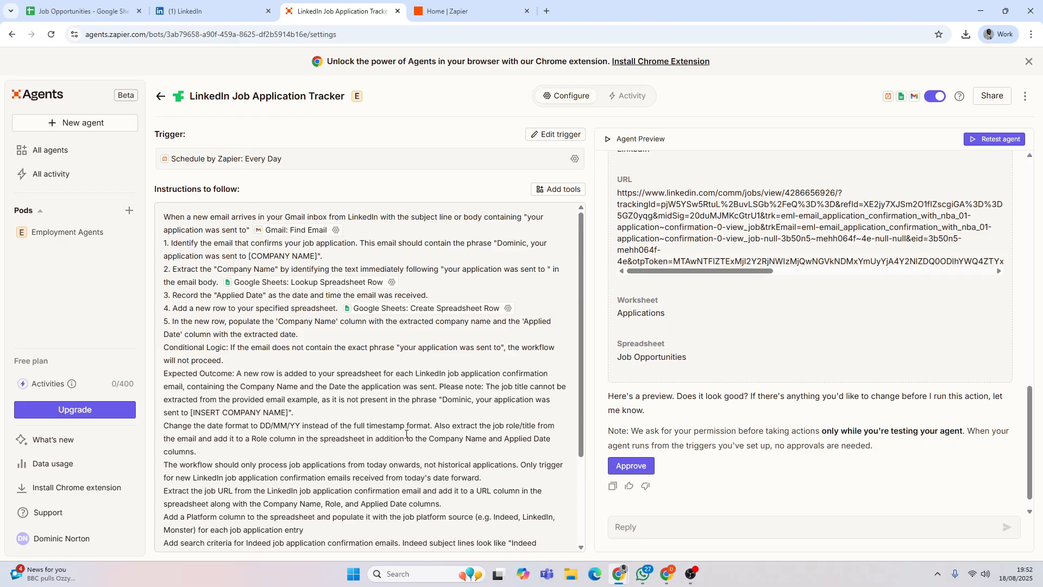
# - Check the agent's proposed G.Digital spreadsheet row against the LinkedIn job post and the G.Digital confirmation email in the Gmail inbox
pyautogui.scroll(4, 823, 374)
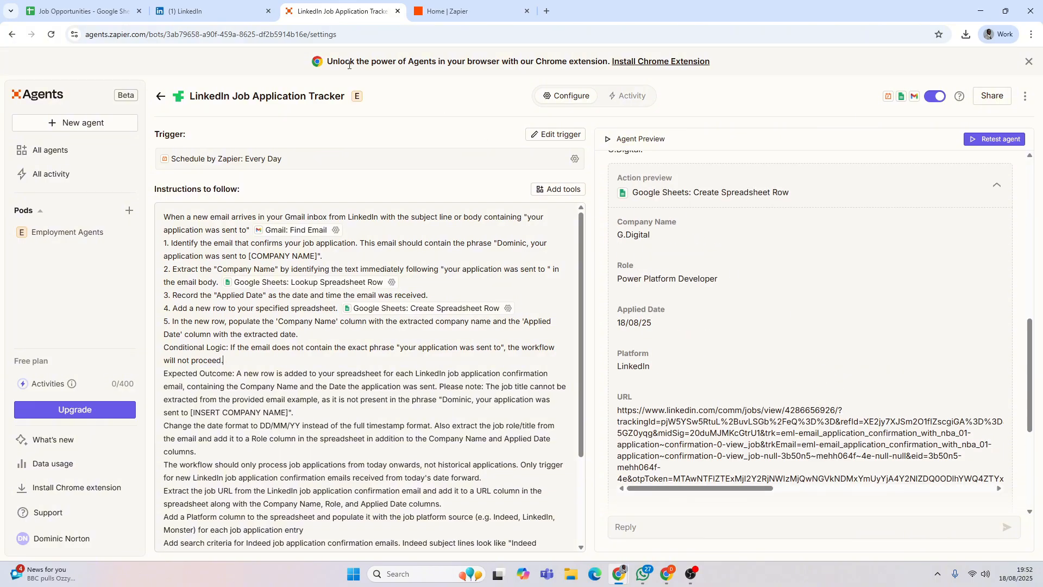
pyautogui.click(233, 13)
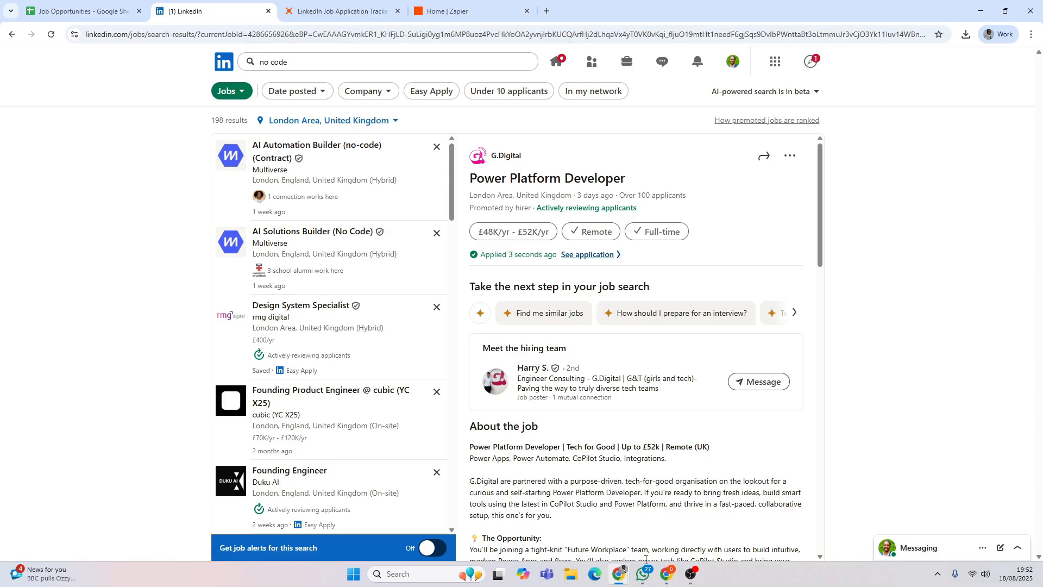
pyautogui.click(665, 572)
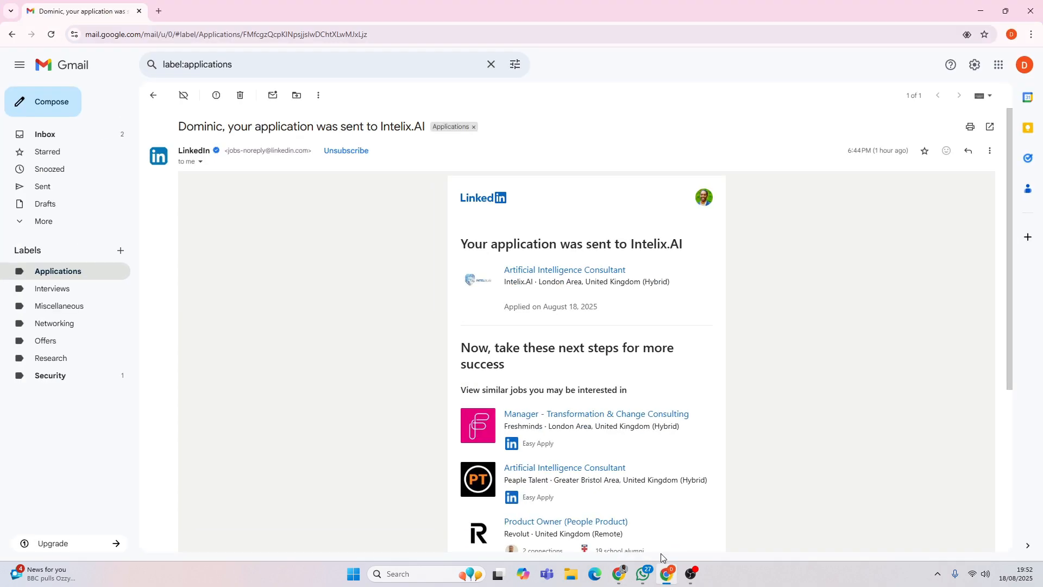
pyautogui.click(73, 135)
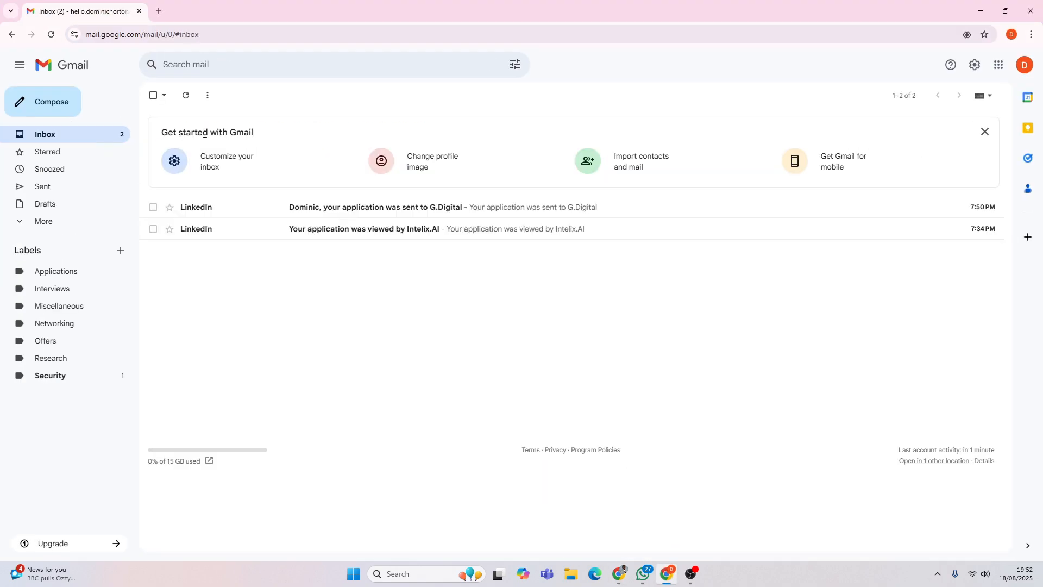
pyautogui.click(367, 211)
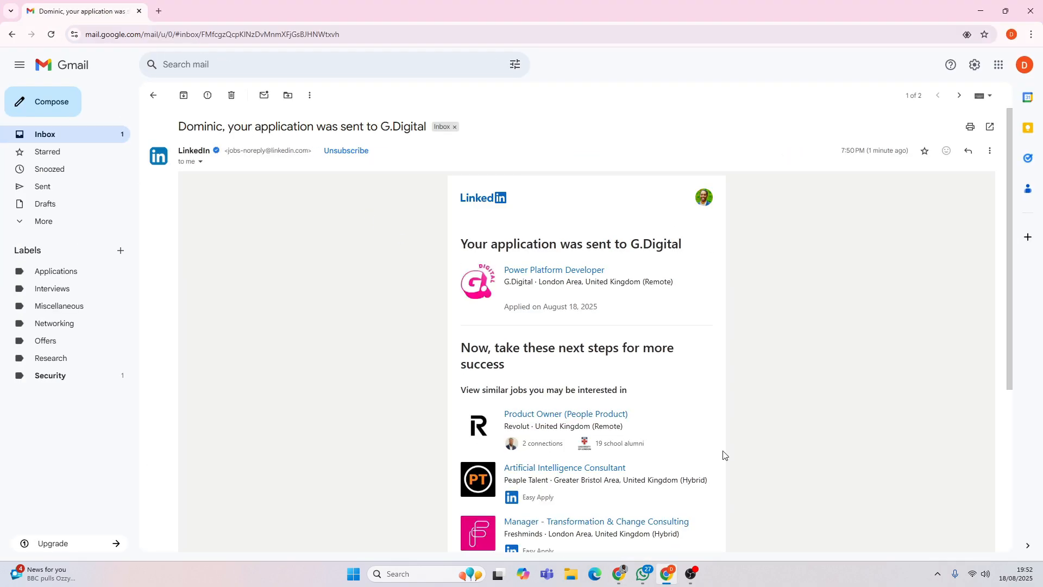
pyautogui.click(981, 10)
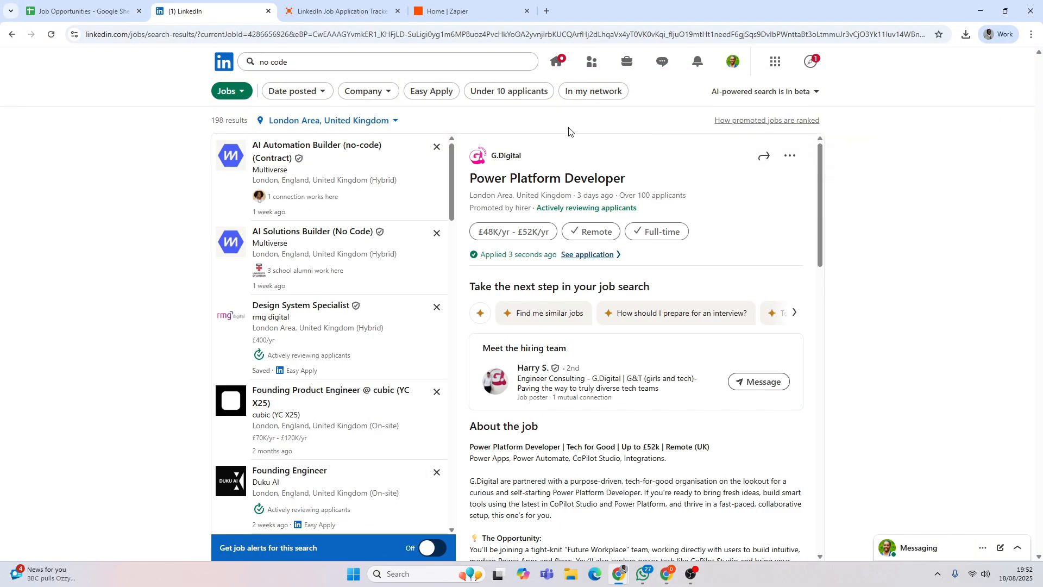
# - Approve the agent's Create Spreadsheet Row action for the G.Digital application in the Job Opportunities spreadsheet
pyautogui.click(324, 11)
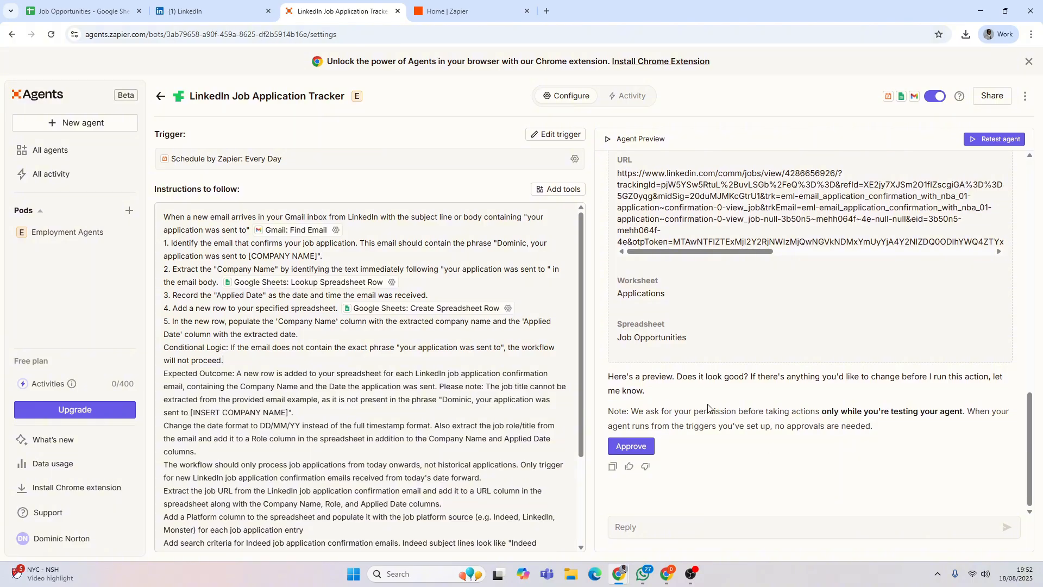
pyautogui.click(631, 446)
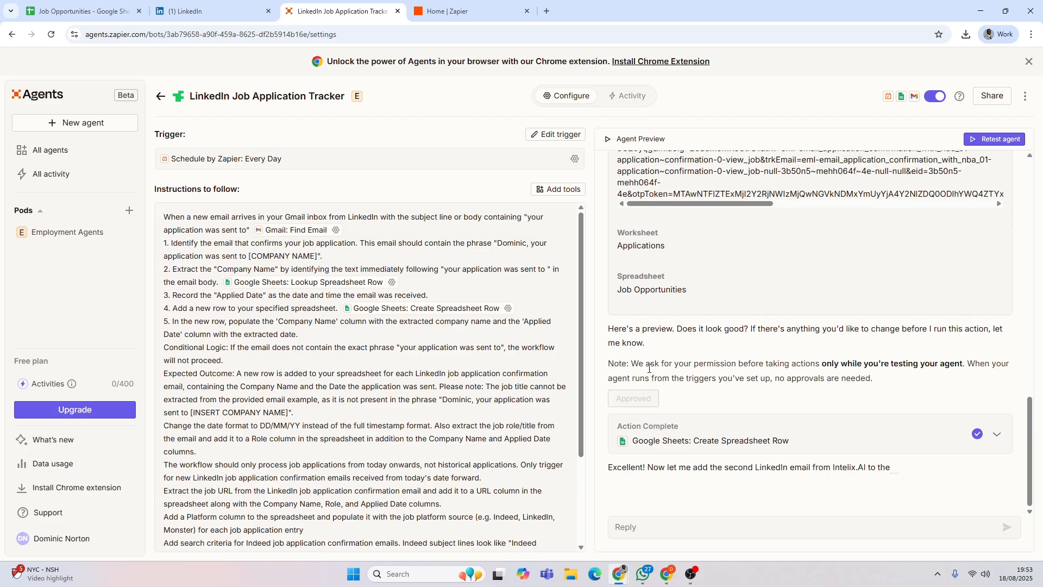
# - Check the new G.Digital row in the Job Opportunities spreadsheet, from company name through URL
pyautogui.click(109, 12)
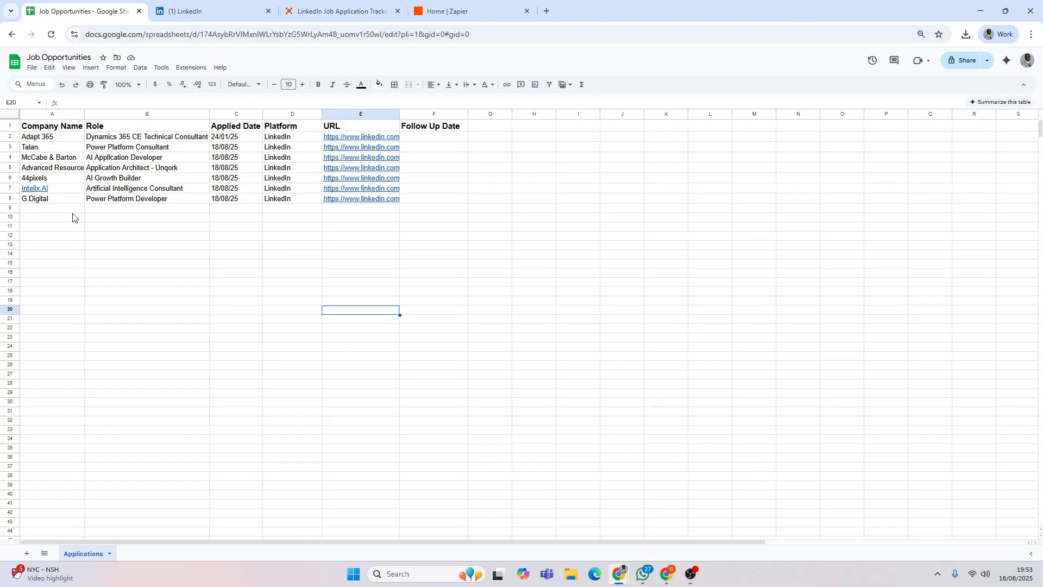
pyautogui.moveTo(46, 200); pyautogui.dragTo(331, 200)
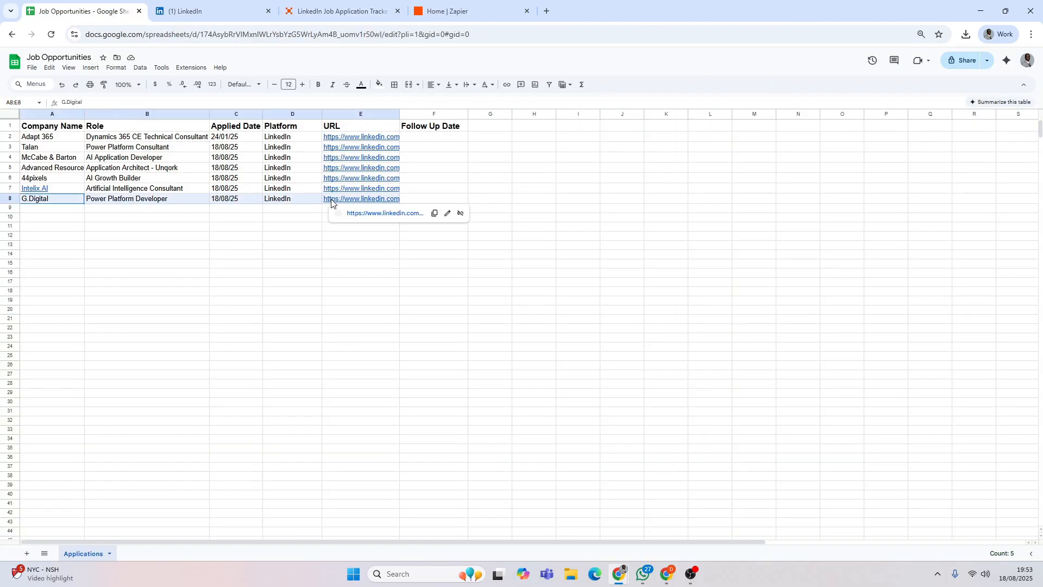
pyautogui.click(554, 319)
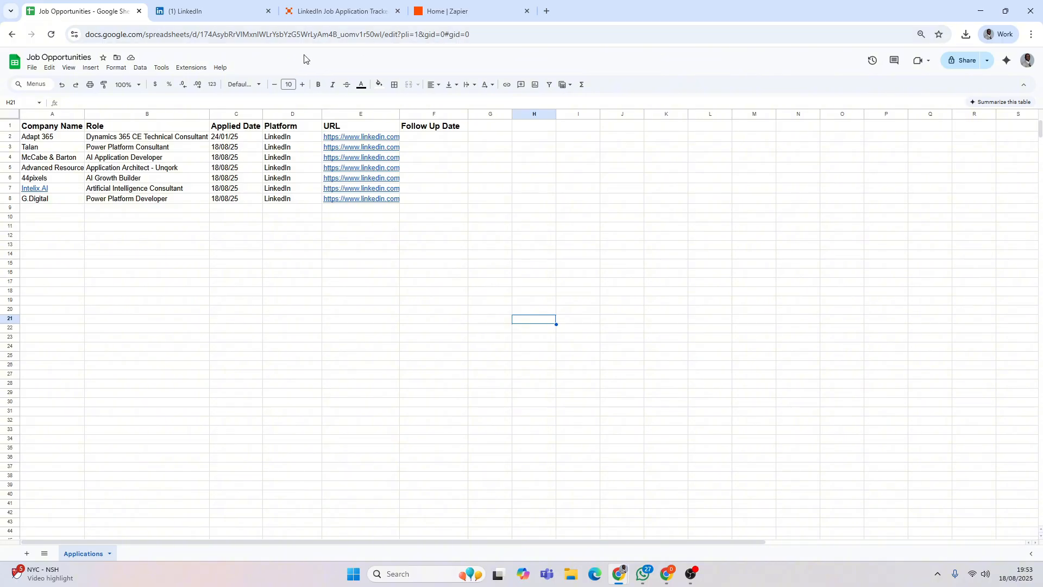
# - Return to the LinkedIn Job Application Tracker agent in Zapier and review the Create Spreadsheet Row preview for G.Digital
pyautogui.click(343, 13)
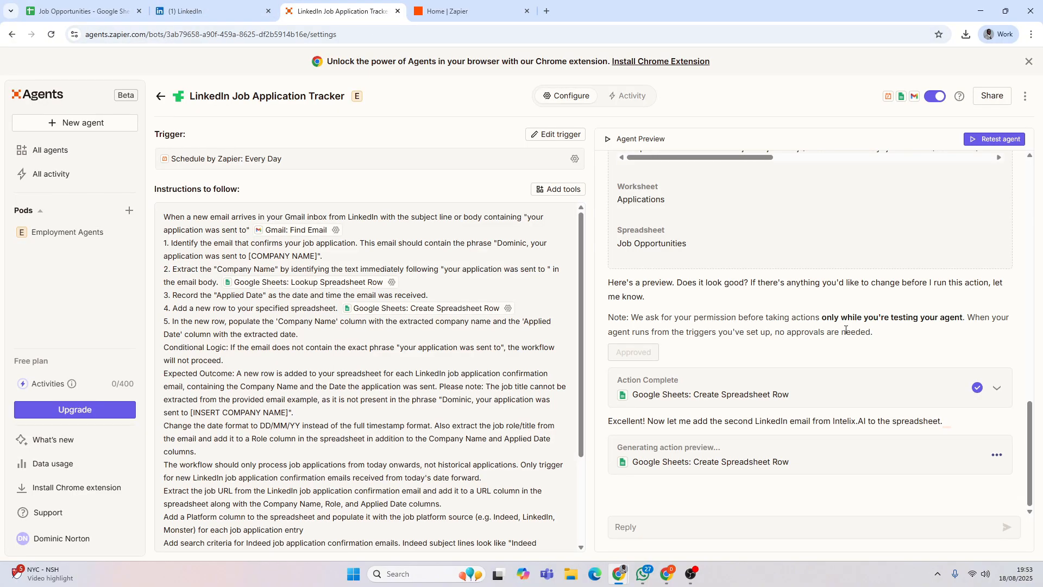
pyautogui.scroll(2, 752, 280)
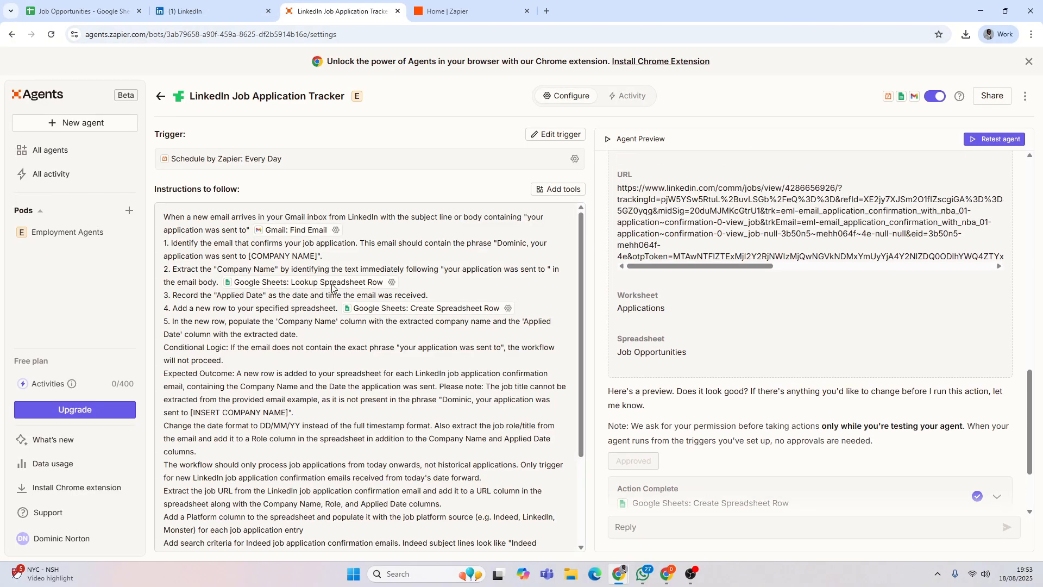
pyautogui.scroll(10, 753, 282)
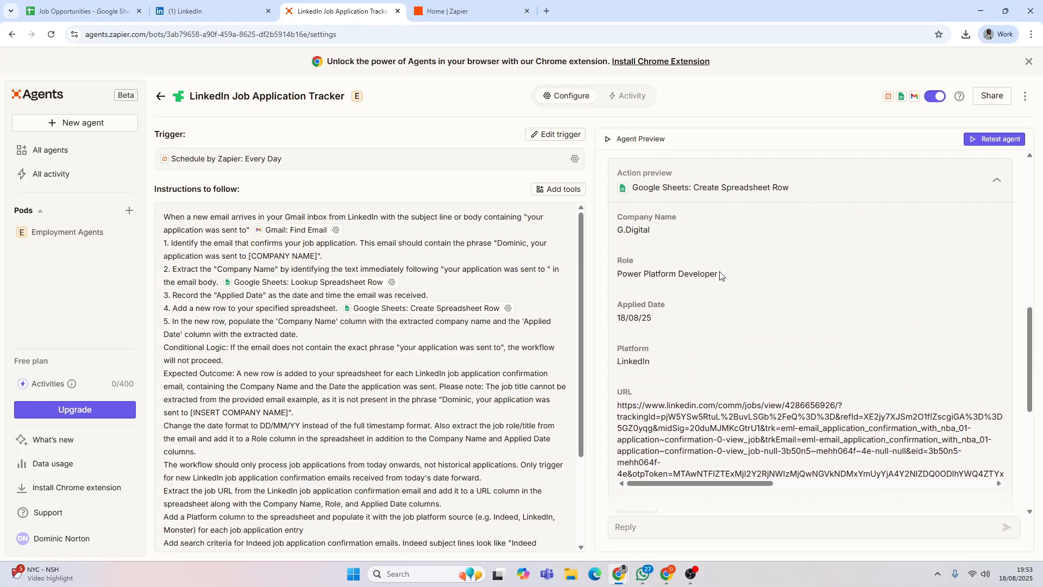